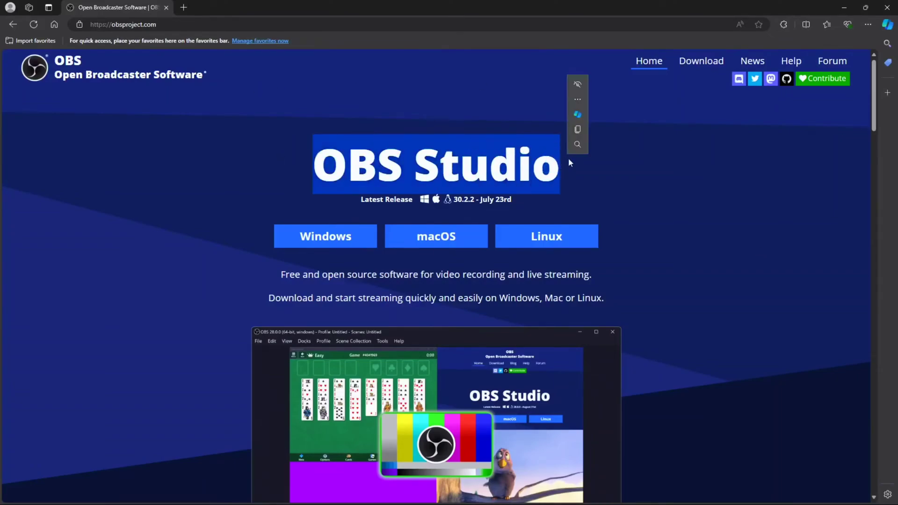
Deselect the highlighted OBS Studio heading text on the download page
click(622, 160)
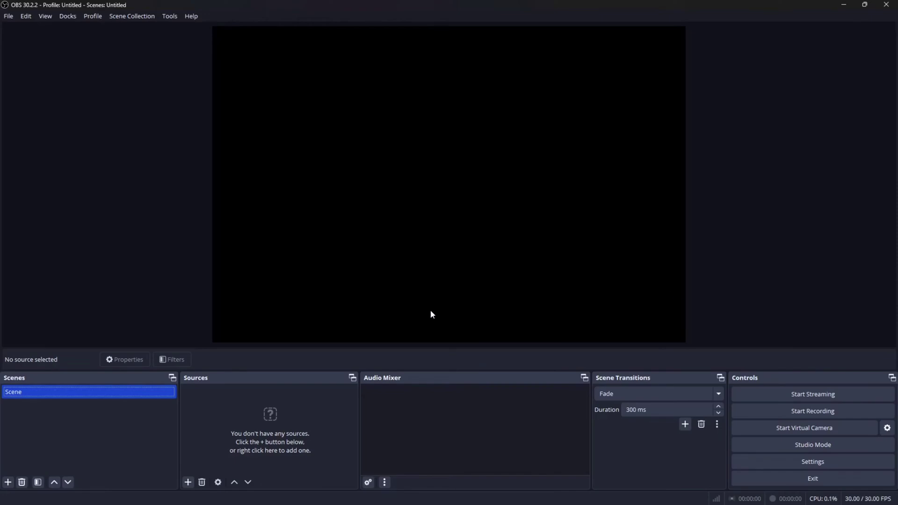
Add a Video Capture Device source named VCR using the AV TO USB2.0 device
click(187, 483)
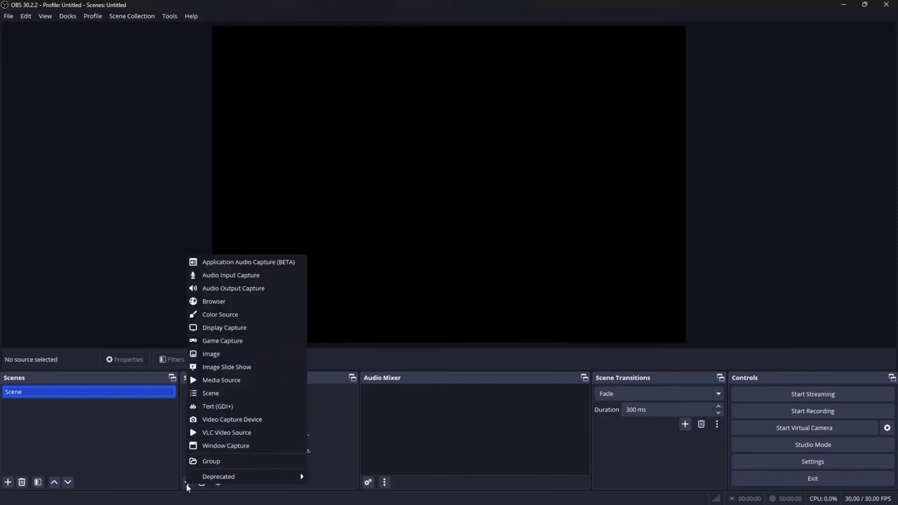
click(220, 424)
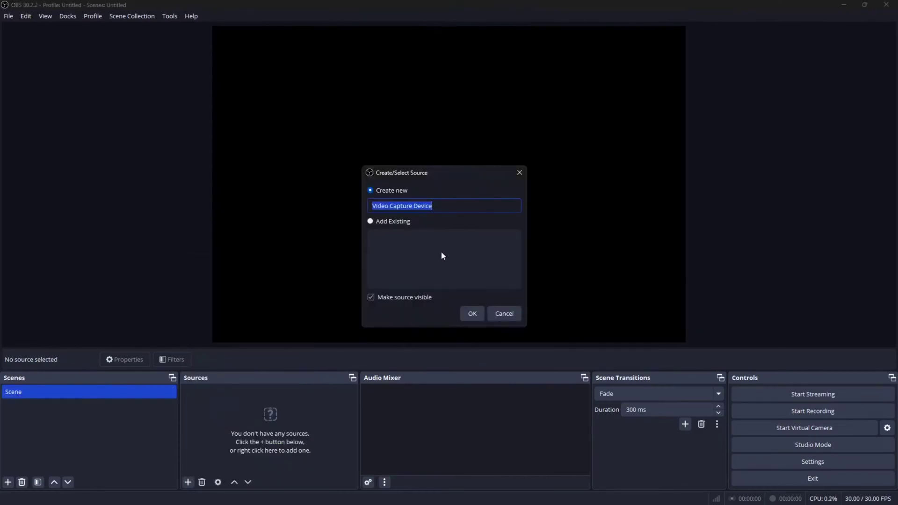
text(VCR)
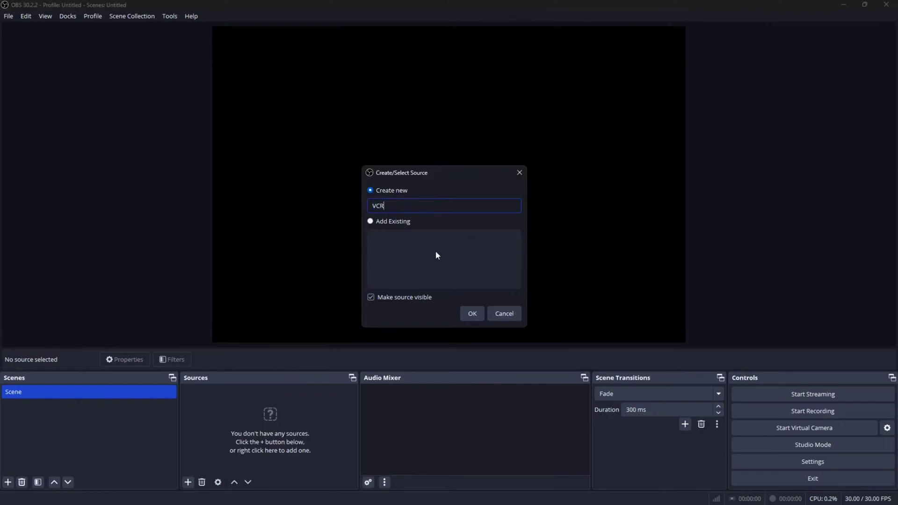
click(478, 313)
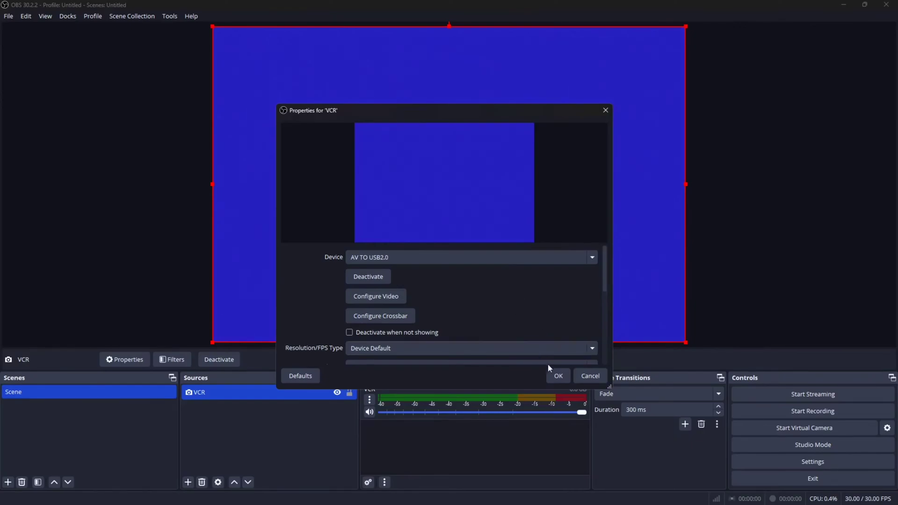
click(557, 376)
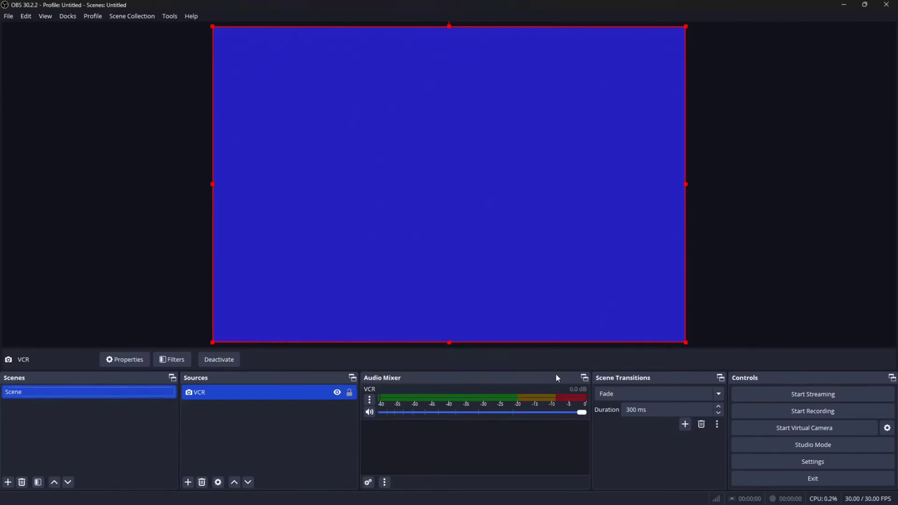
click(793, 461)
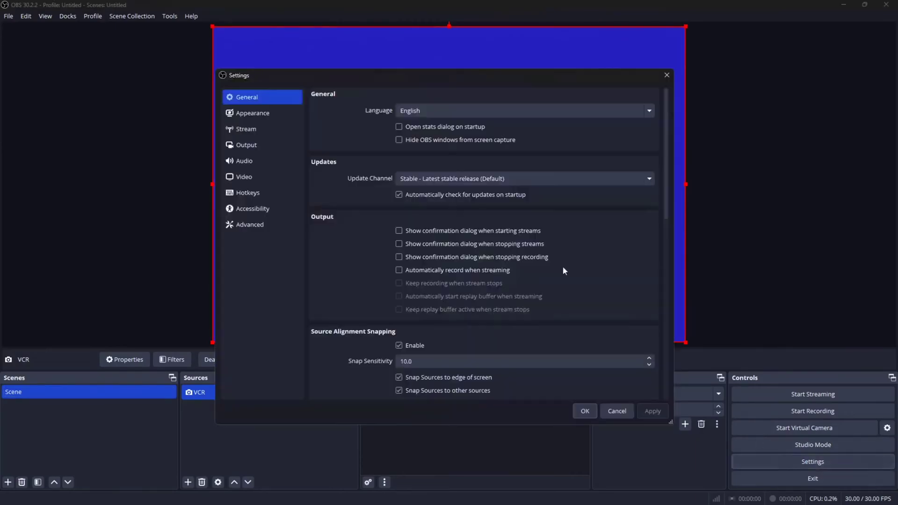
click(249, 147)
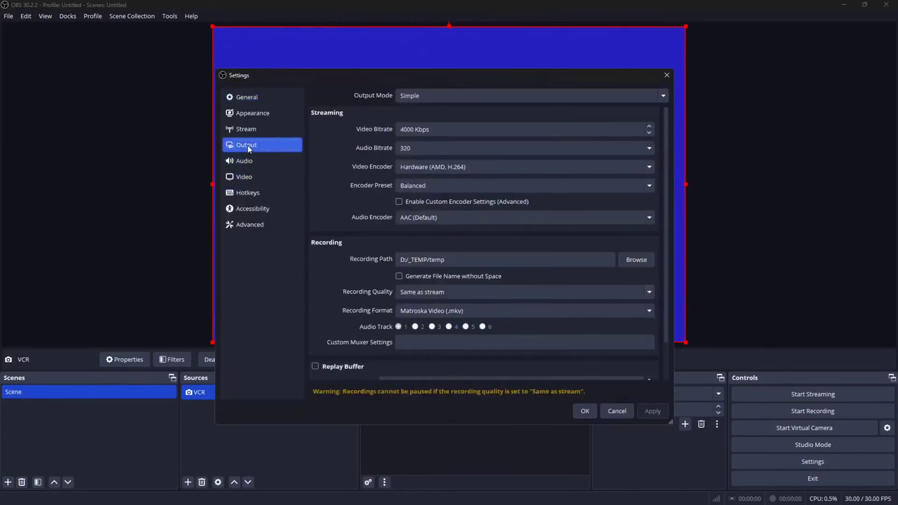
click(411, 133)
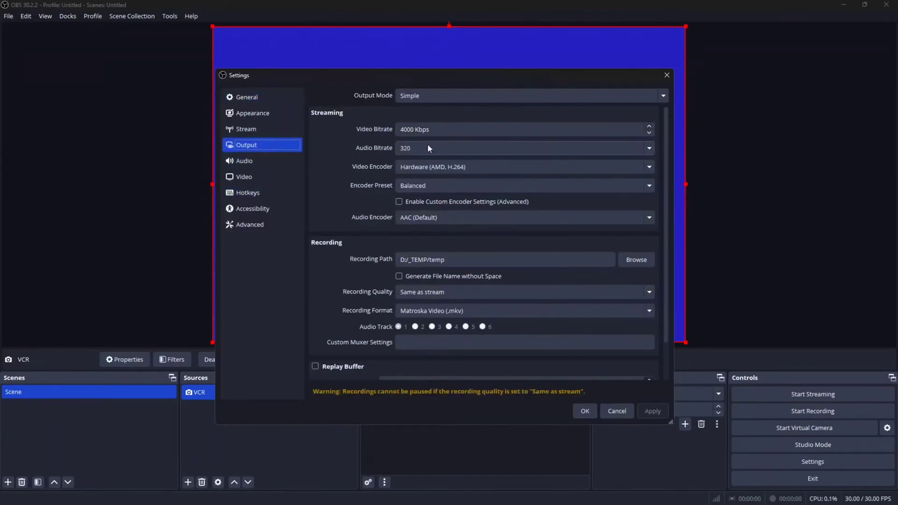
click(253, 165)
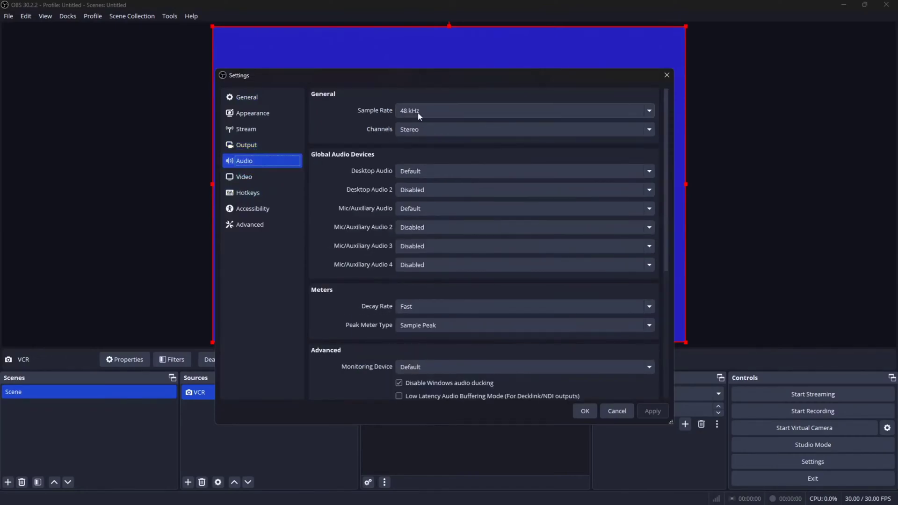
click(251, 177)
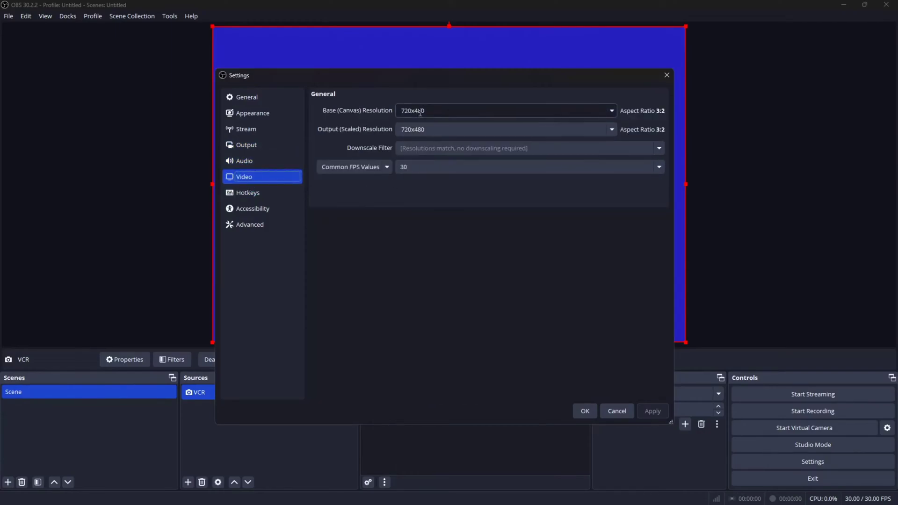
click(610, 111)
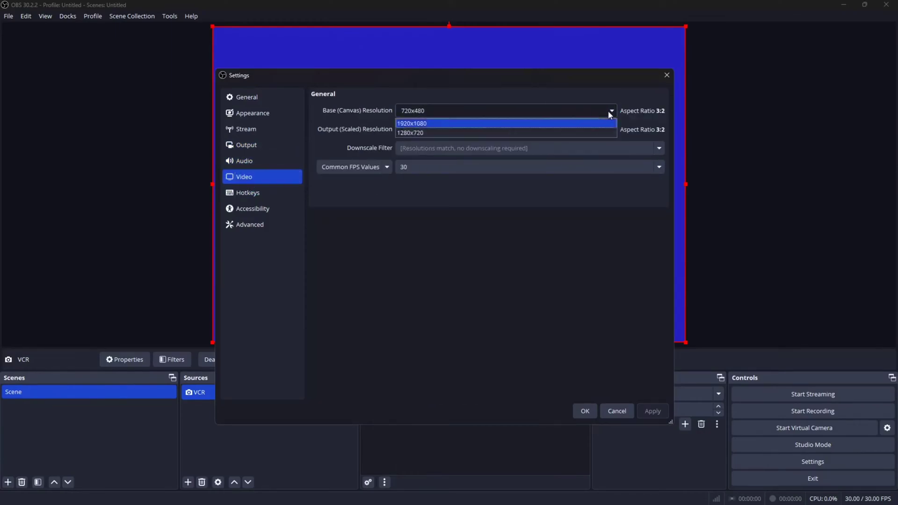
click(610, 112)
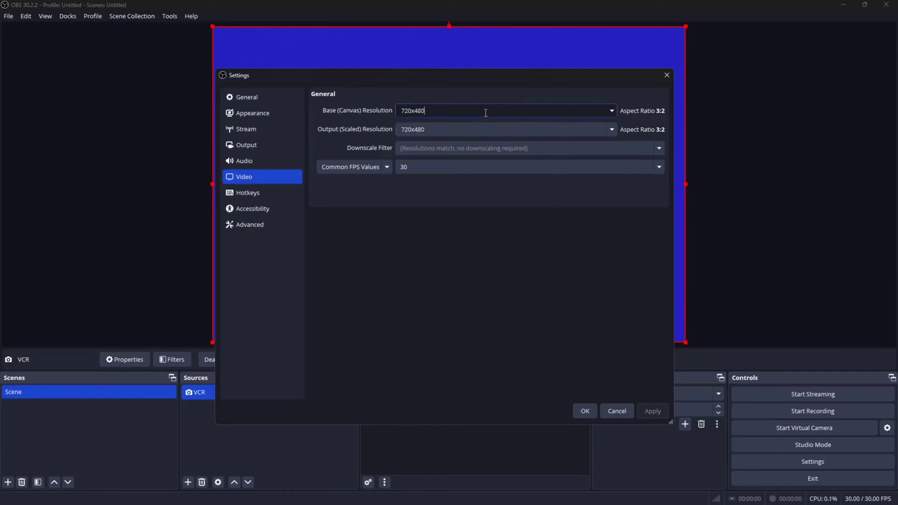
click(414, 112)
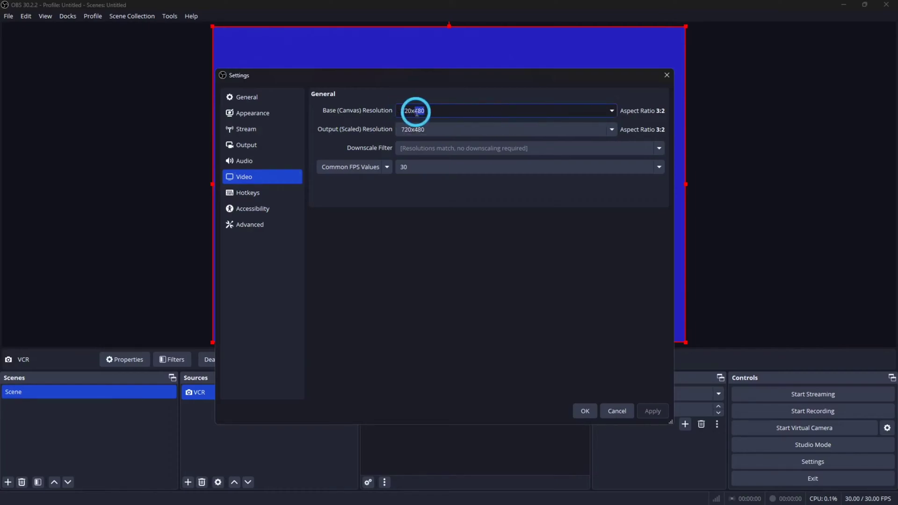
key(shift+End)
click(587, 410)
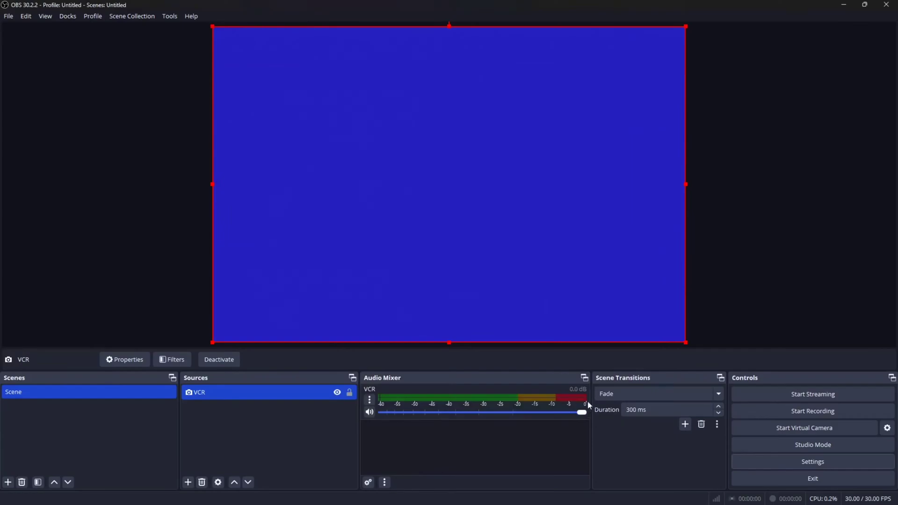
right_click(484, 217)
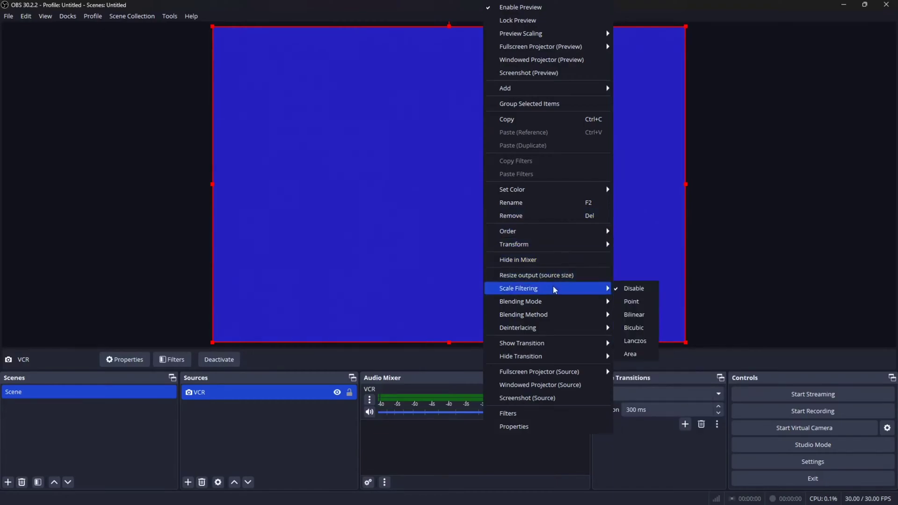
mouse_move(515, 244)
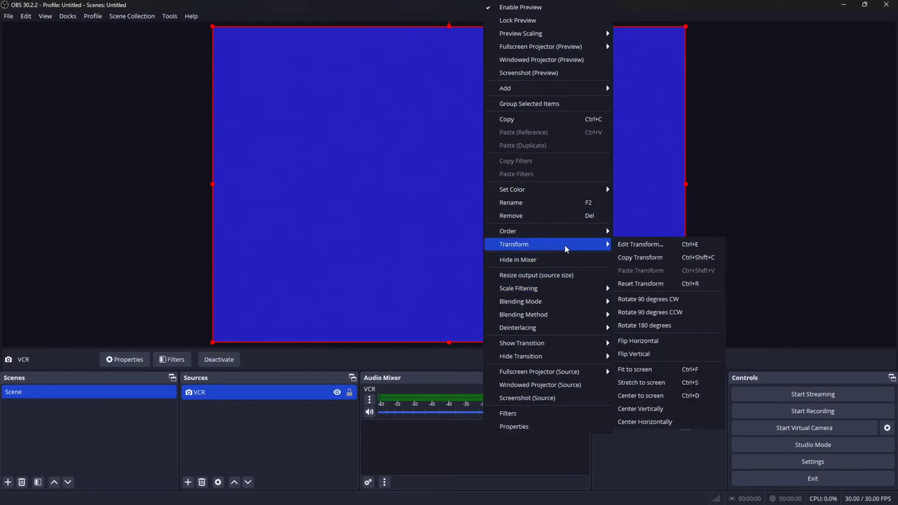
click(641, 245)
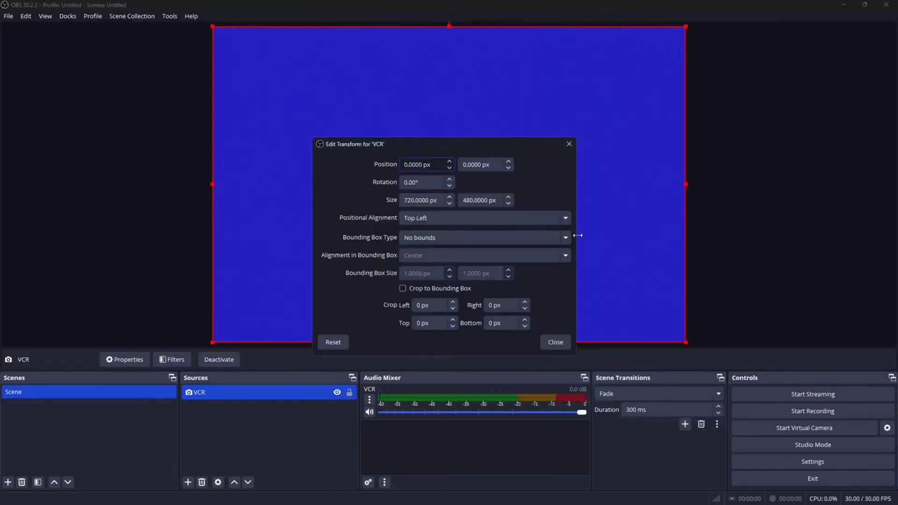
double_click(410, 200)
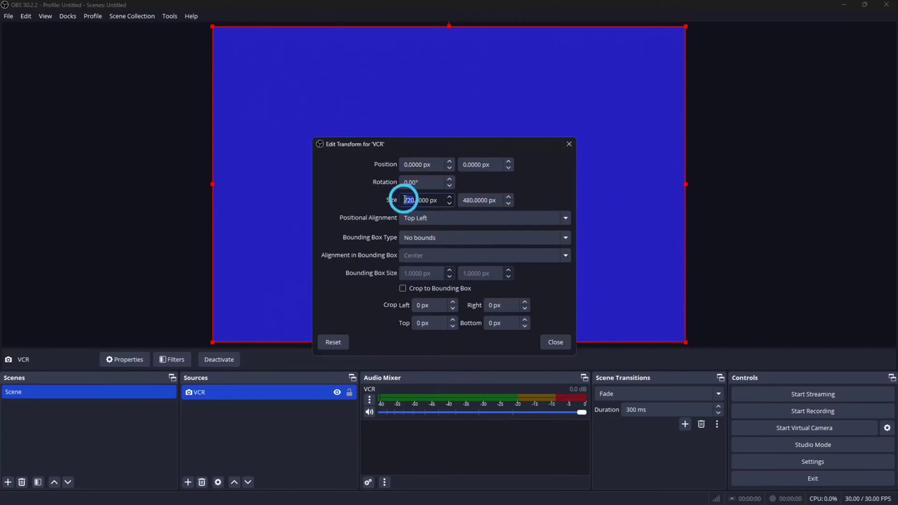
double_click(465, 200)
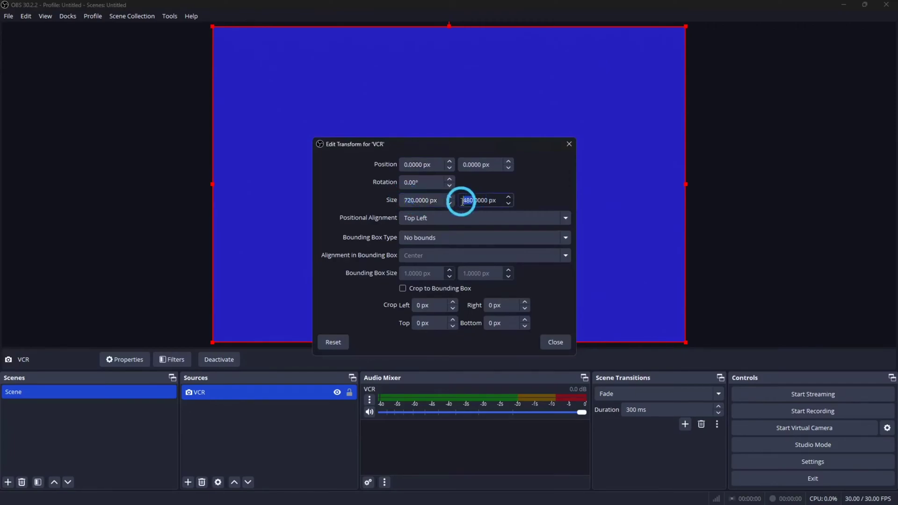
click(554, 343)
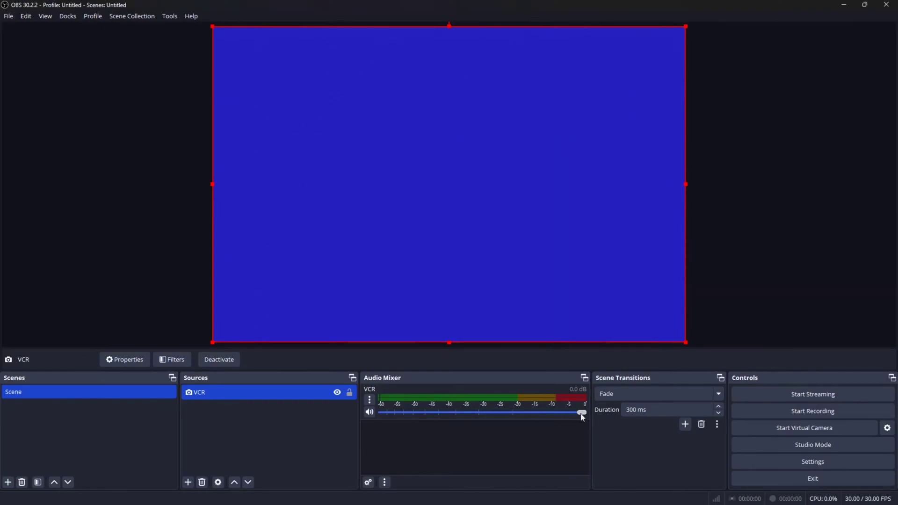
Lower the VCR volume in the Audio Mixer to about -1.8 dB
mouse_move(581, 413)
mouse_down()
mouse_move(564, 415)
mouse_move(586, 416)
mouse_up()
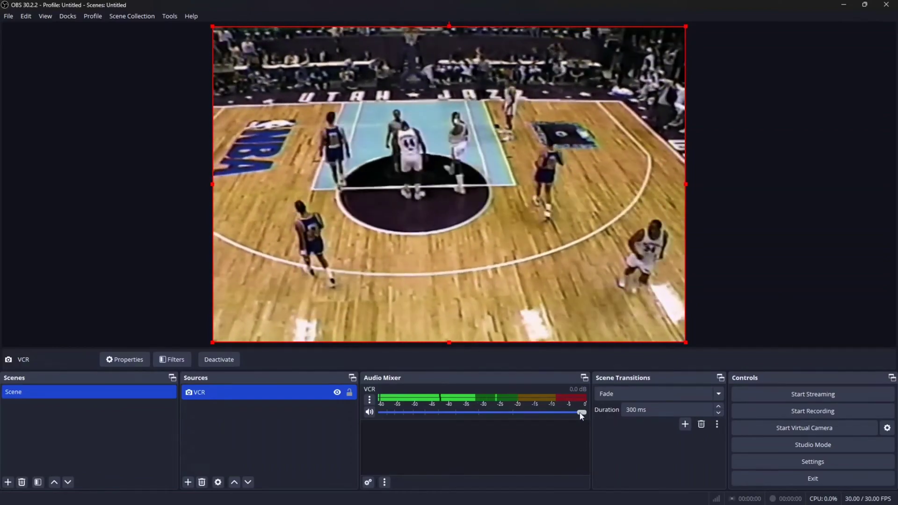
drag(581, 412, 563, 413)
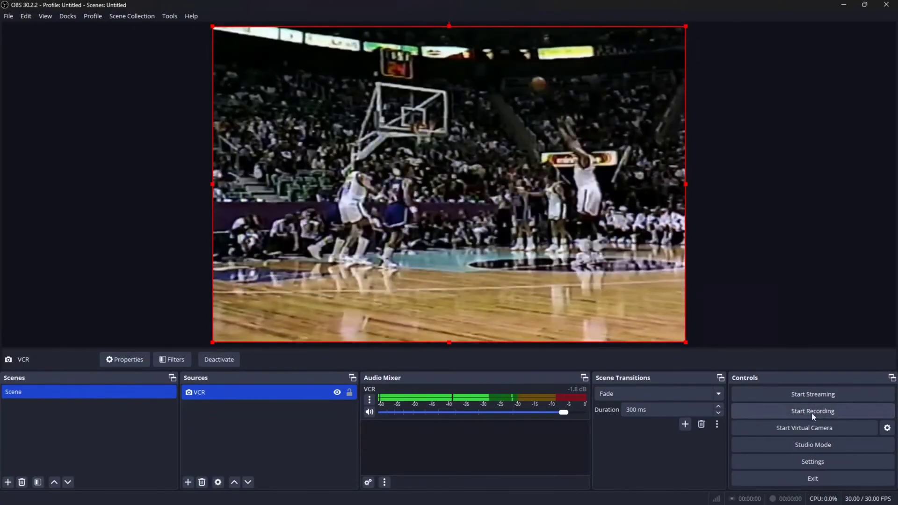
Record just under a minute of the basketball tape to an MKV in D:/_TEMP/temp
click(811, 413)
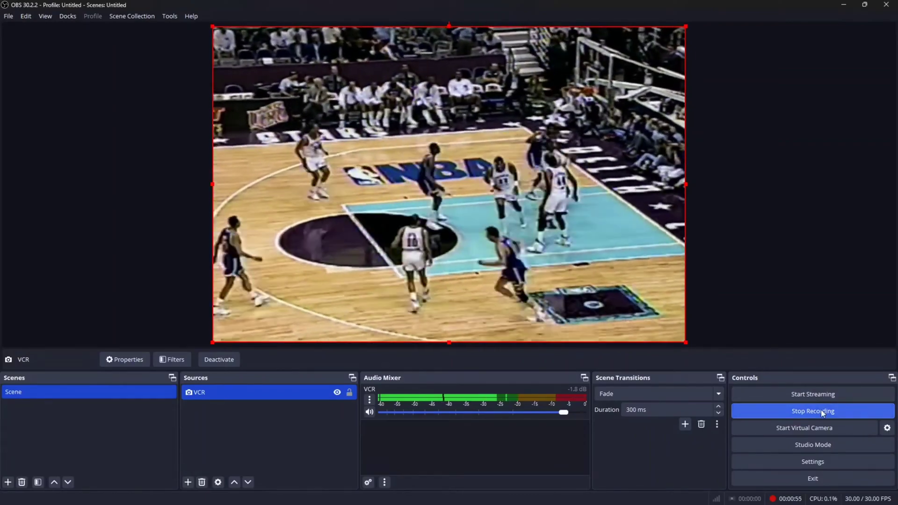
click(820, 409)
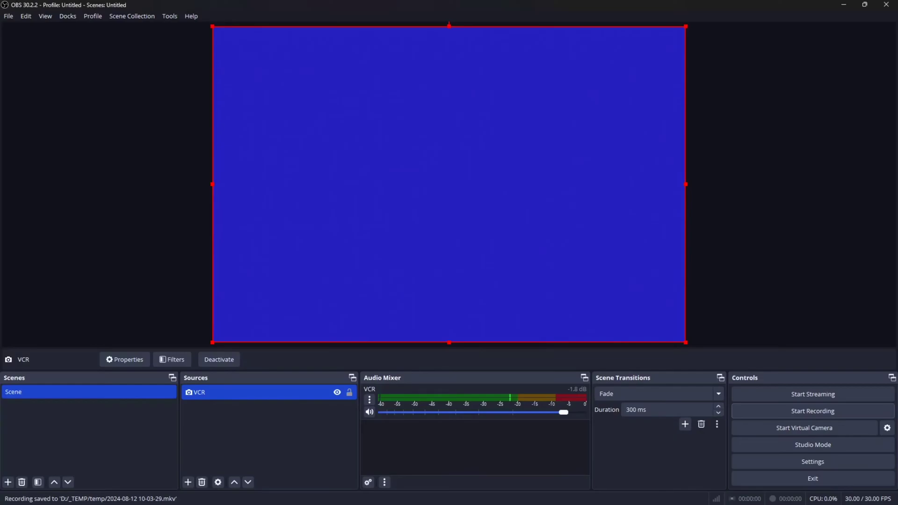
Open the recorded MKV from D:\_TEMP\temp with VLC media player
key(alt+Tab)
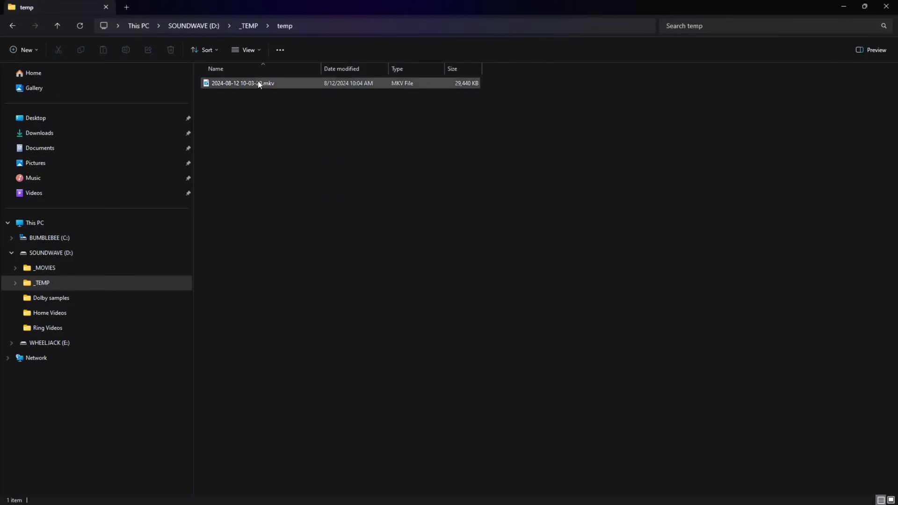
mouse_move(243, 83)
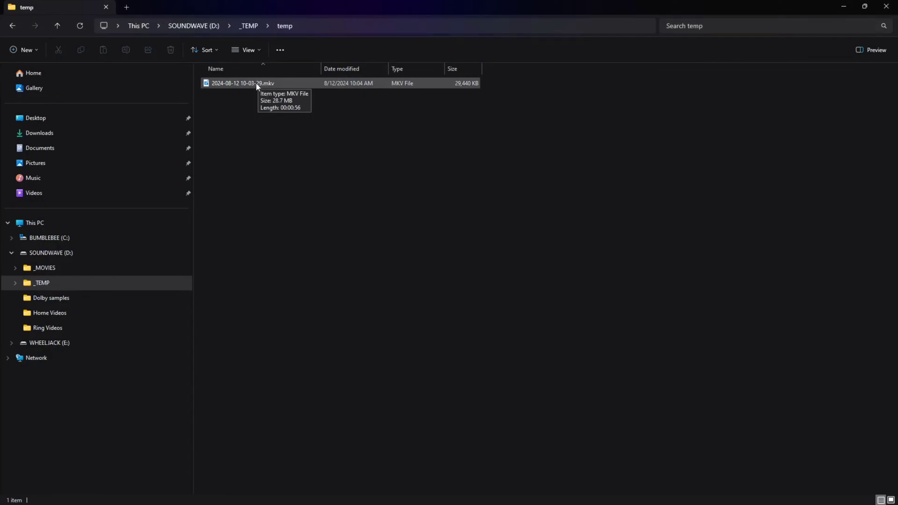
double_click(256, 85)
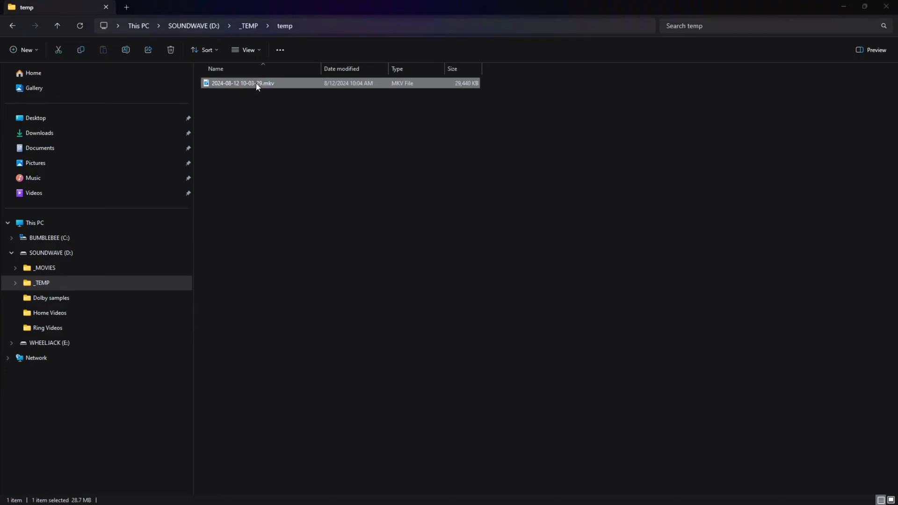
click(408, 208)
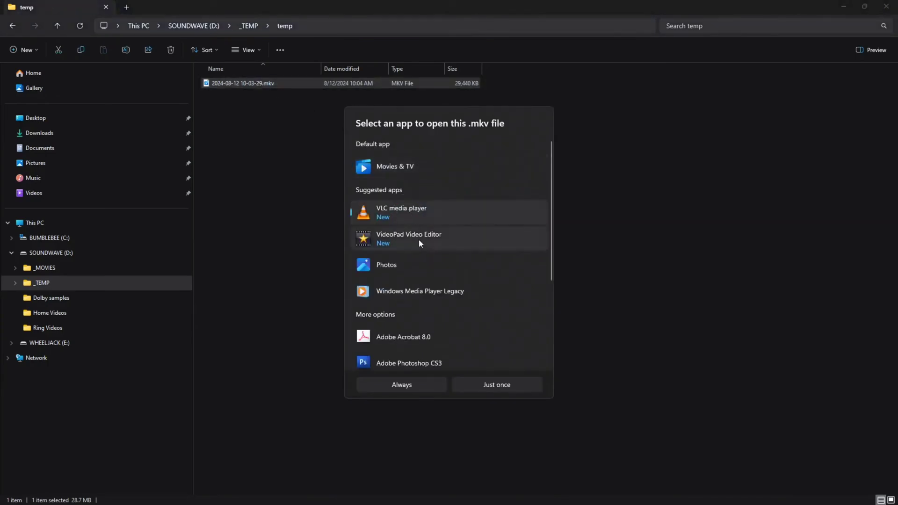
Always open MKV files with VLC, watch the 00:56 recording, then stop playback
click(422, 385)
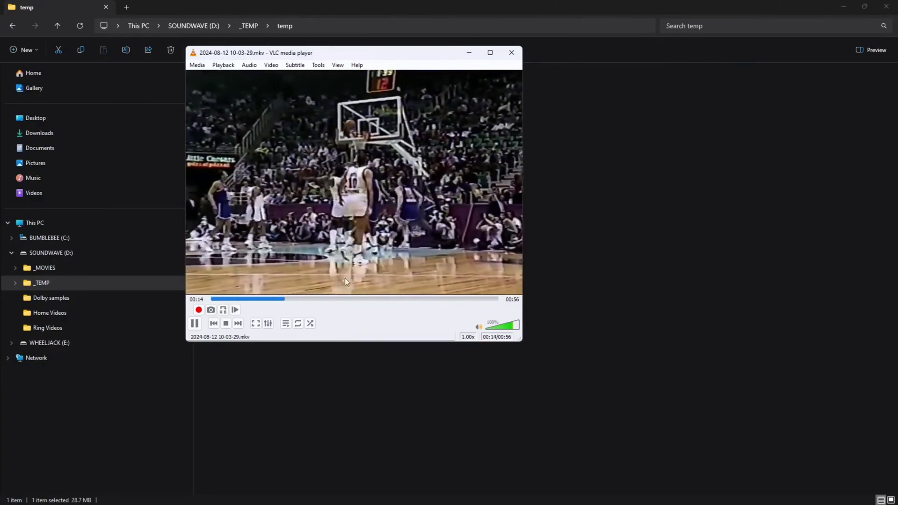
click(226, 323)
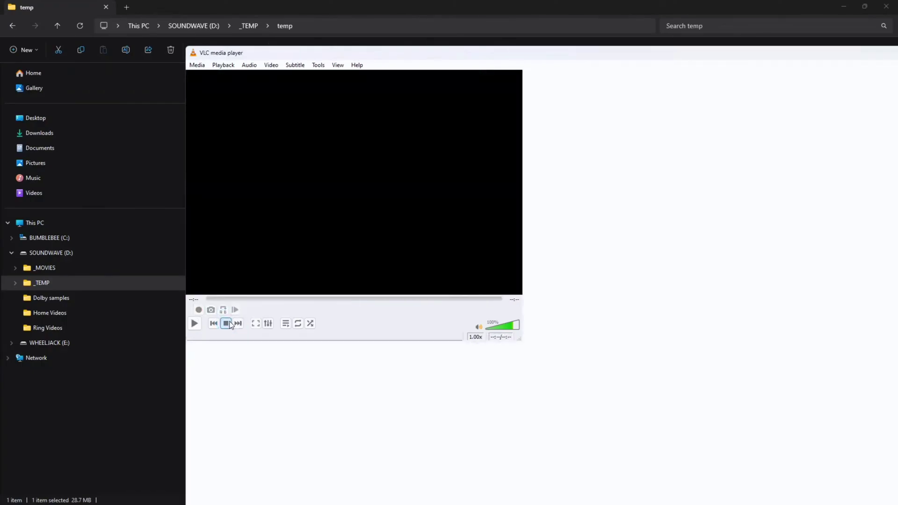